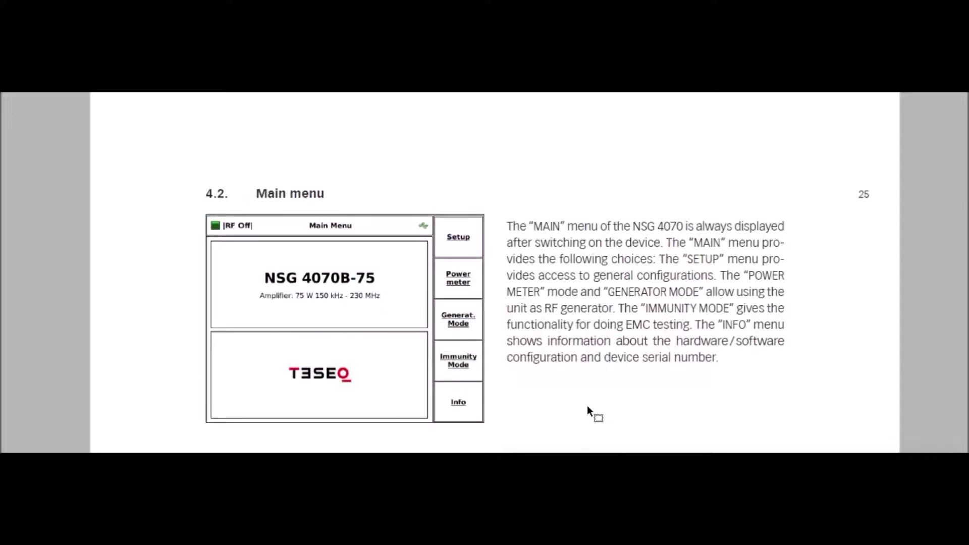
# - Page down in the PDF manual from 4.2 Main menu to 4.3 Setup
pyautogui.press('pagedown')
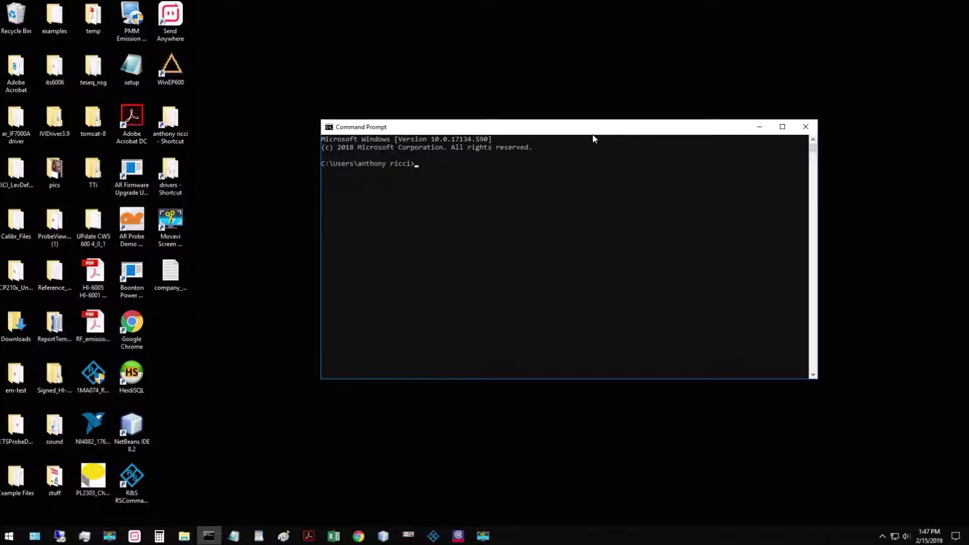
pyautogui.write('p')
pyautogui.write('ing 10')
pyautogui.write('.1.10.')
pyautogui.write('12')
# - Run the ping to 10.1.10.12 in Command Prompt
pyautogui.press('Return')
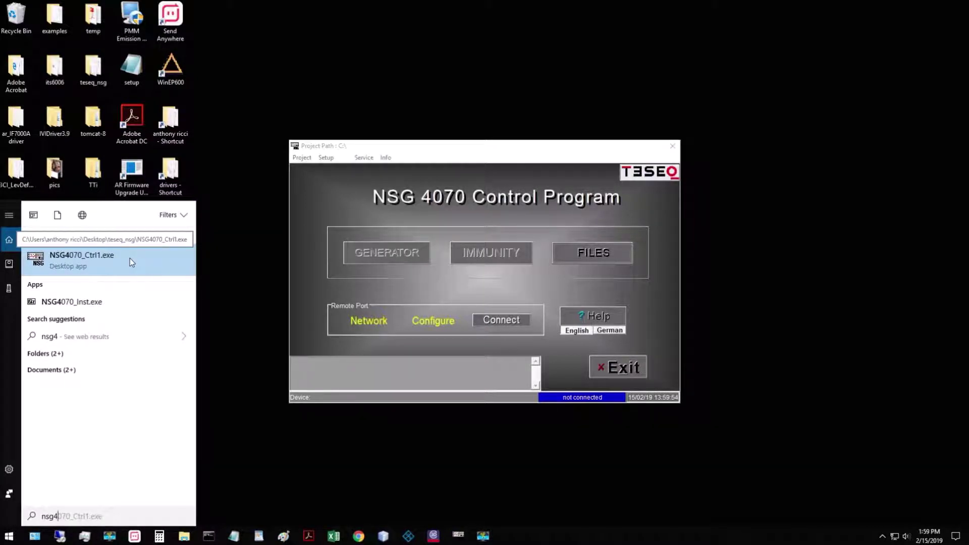
# - Dismiss the Start search panel to reveal the NSG 4070 Control Program window
pyautogui.click(296, 429)
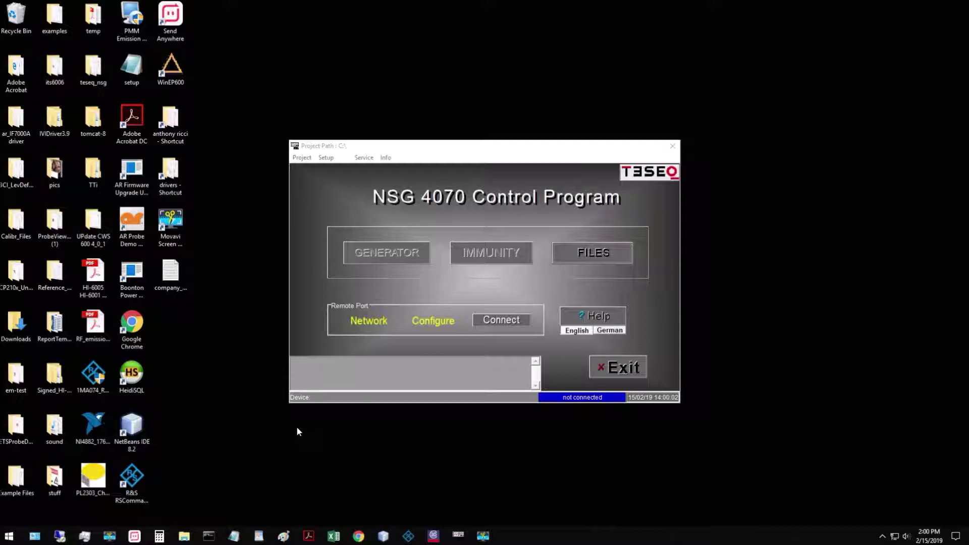
# - Verify the Remote Port settings as IP 10.1.10.12 and port 10049, then confirm
pyautogui.click(444, 322)
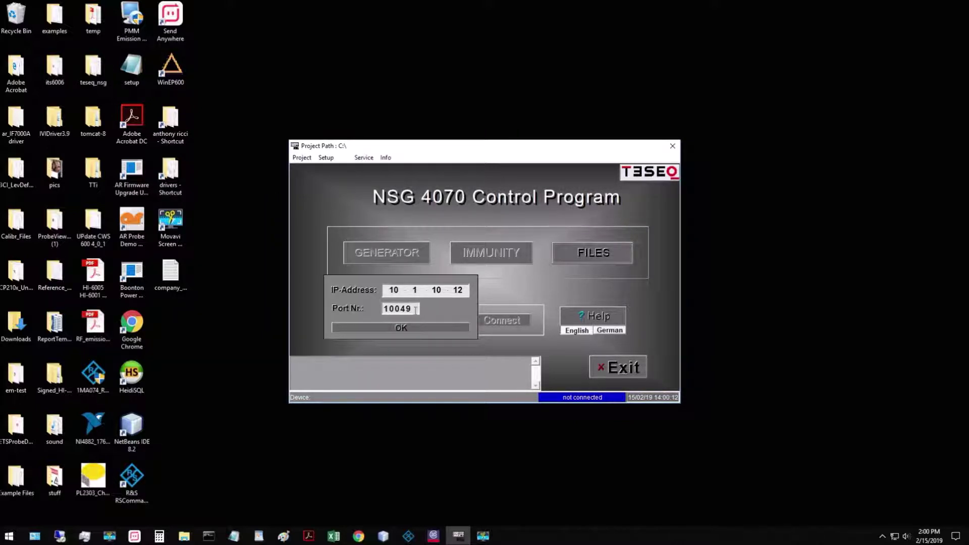
pyautogui.moveTo(416, 308); pyautogui.dragTo(383, 309)
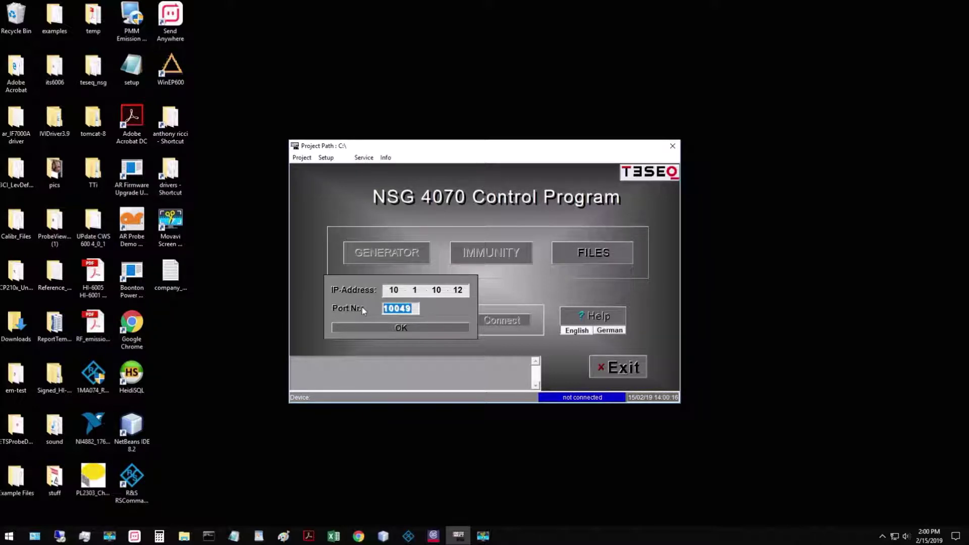
pyautogui.click(391, 291)
pyautogui.doubleClick(436, 291)
pyautogui.doubleClick(457, 290)
pyautogui.click(401, 328)
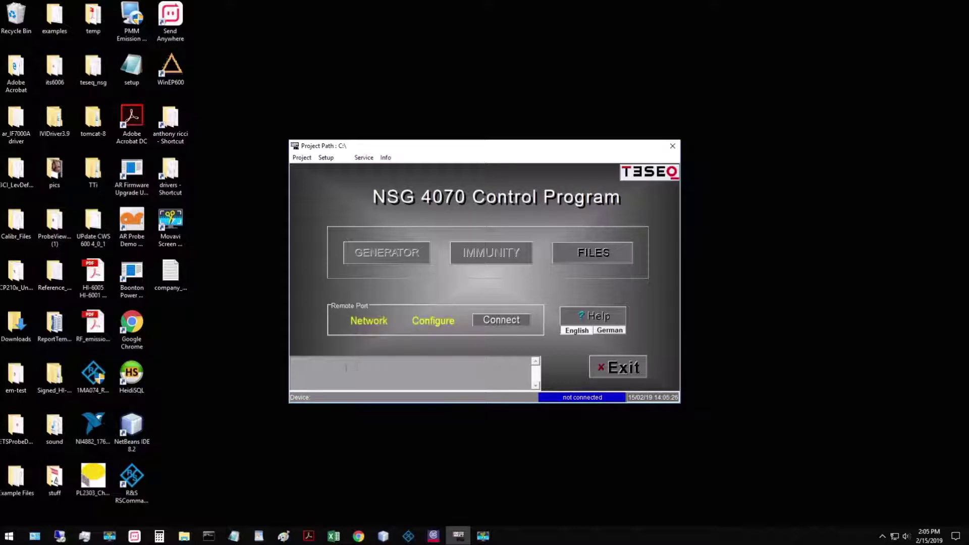
# - Connect to 10.1.10.12 and check the log for 'Remote connection ready!'
pyautogui.click(498, 324)
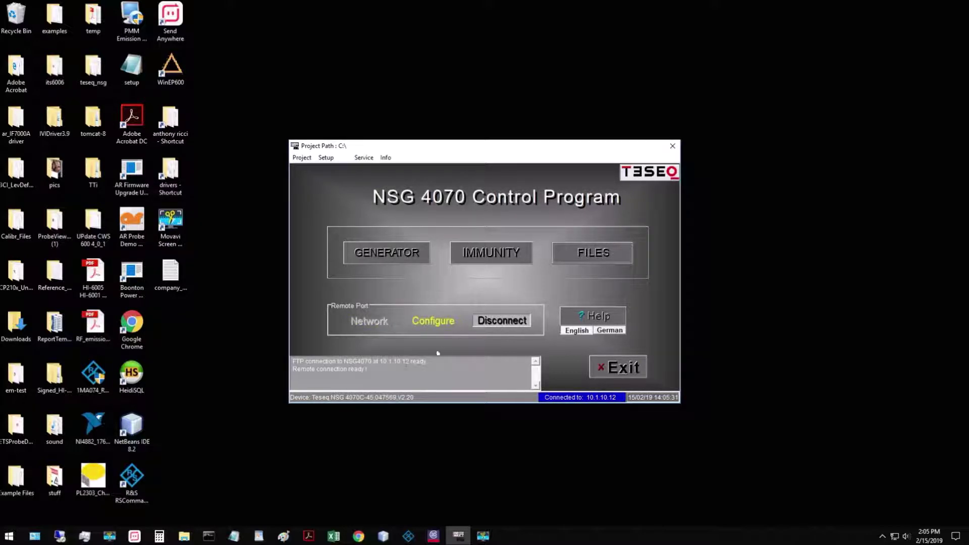
pyautogui.moveTo(387, 374); pyautogui.dragTo(280, 356)
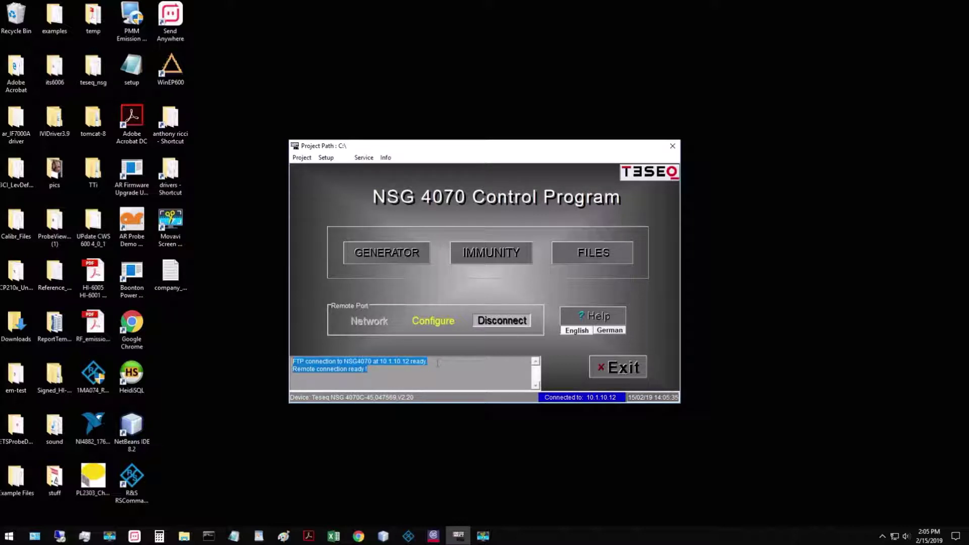
pyautogui.click(459, 339)
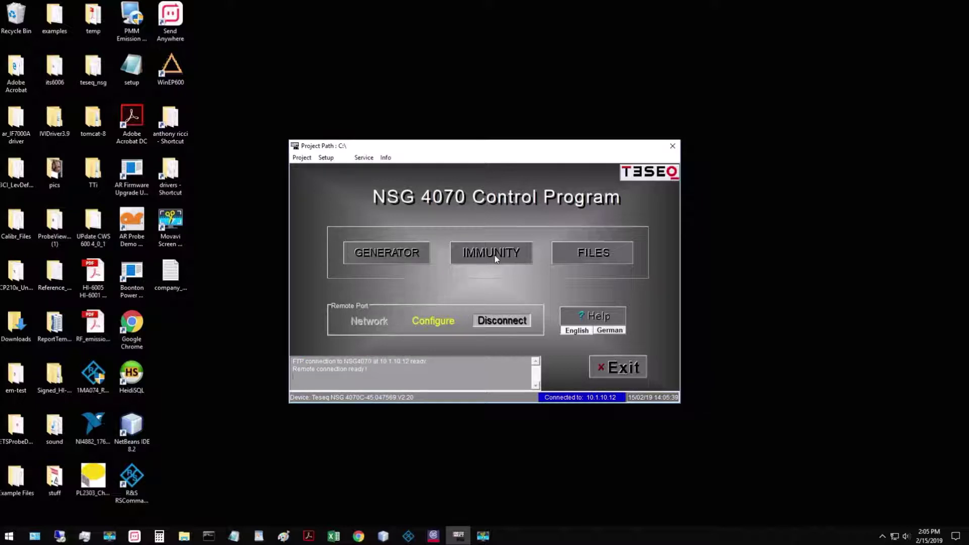